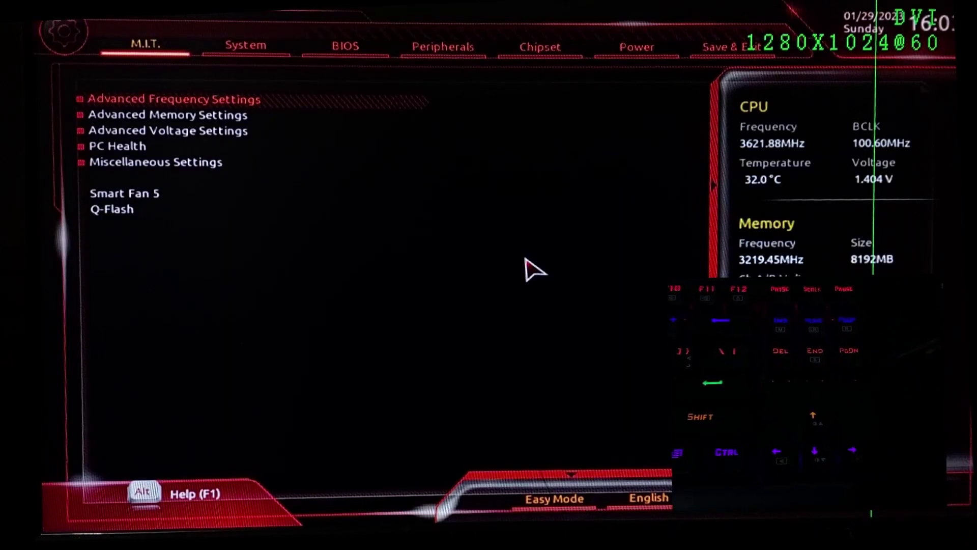
# - Switch to the Easy Mode dashboard, then back to the Classic settings view
pyautogui.press('F2')
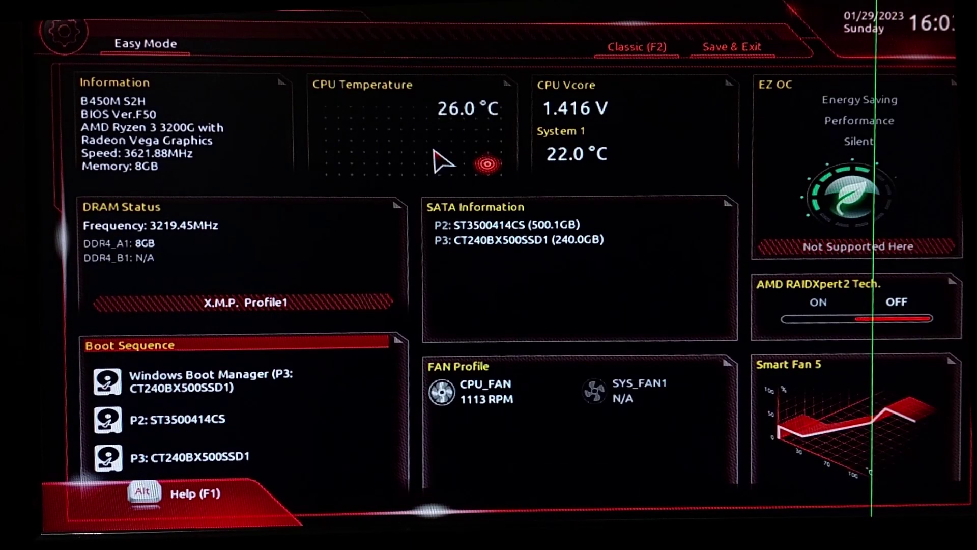
pyautogui.click(656, 53)
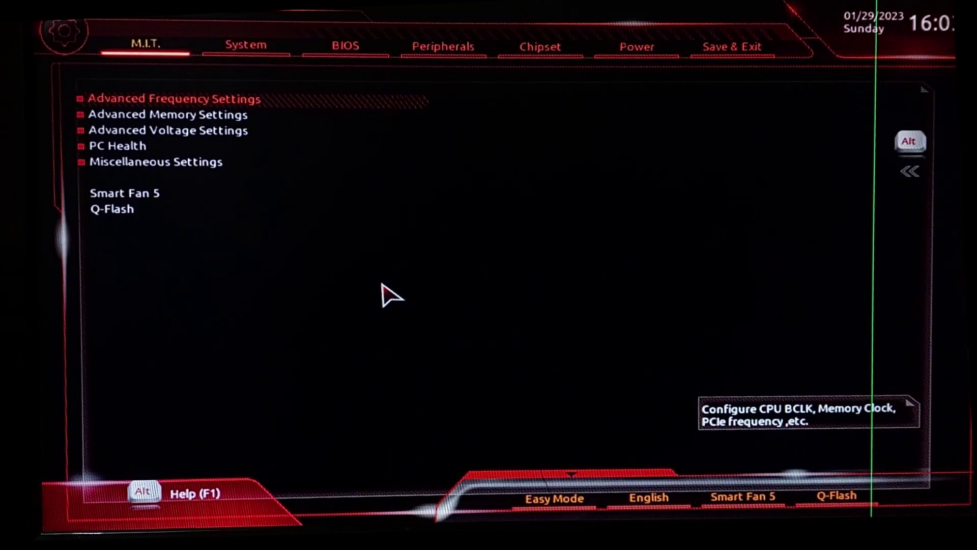
# - On the Peripherals page, keep AMD CPU fTPM Enabled, then return to the M.I.T. page
pyautogui.click(457, 58)
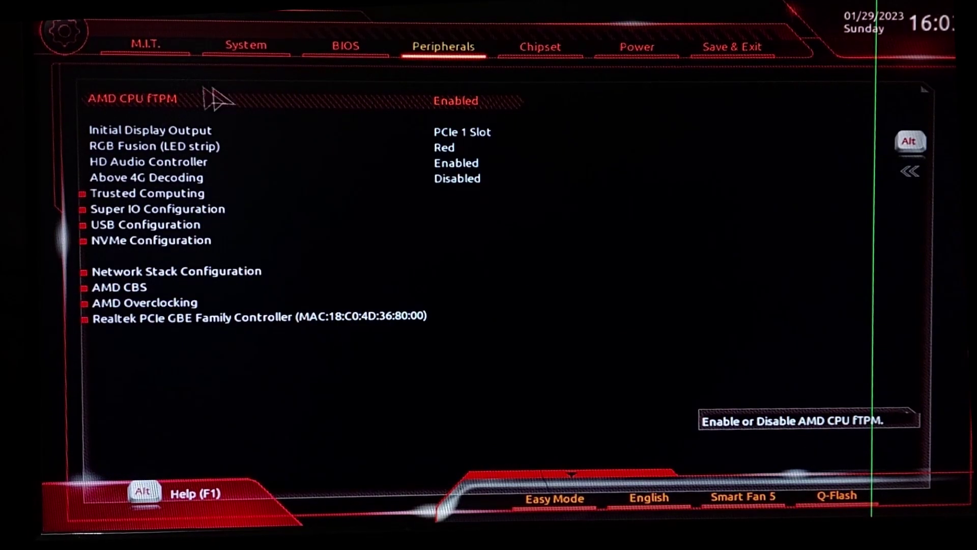
pyautogui.click(176, 102)
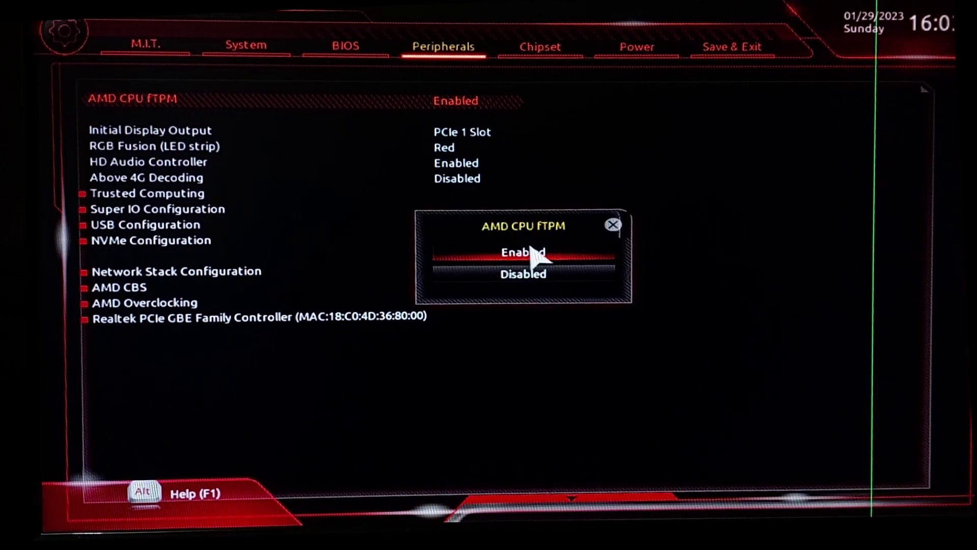
pyautogui.click(532, 254)
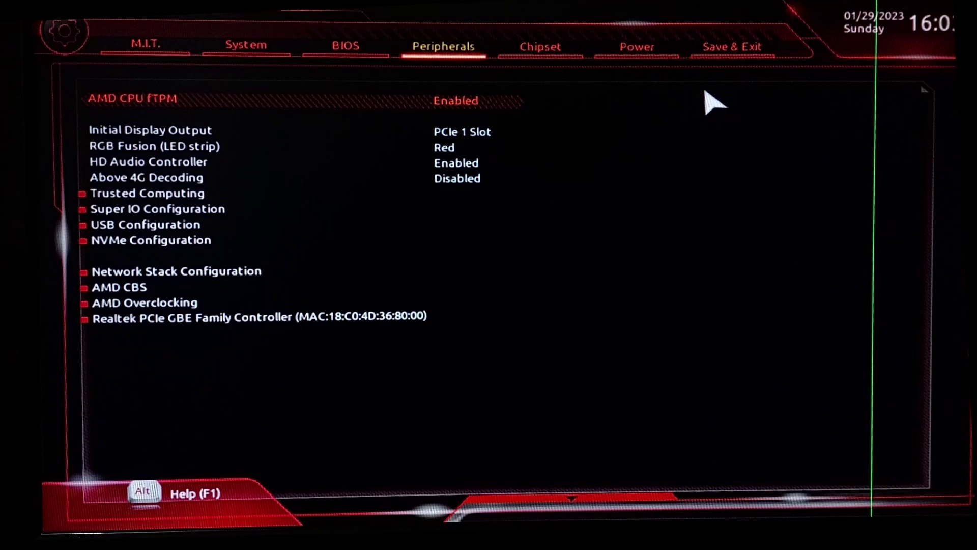
pyautogui.press('Left')
pyautogui.press('Left')
pyautogui.press('Left')
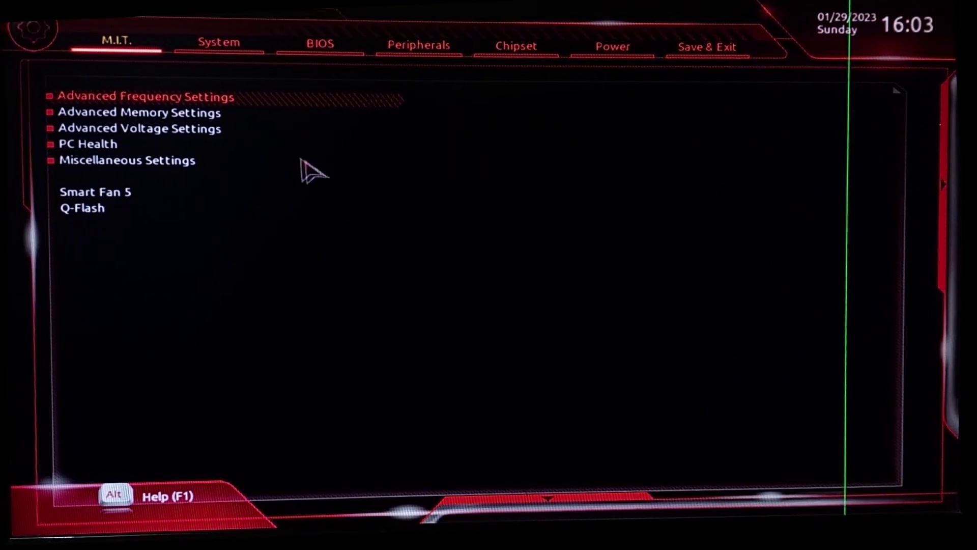
# - Set CSM Support to Disabled on the BIOS tab
pyautogui.click(338, 57)
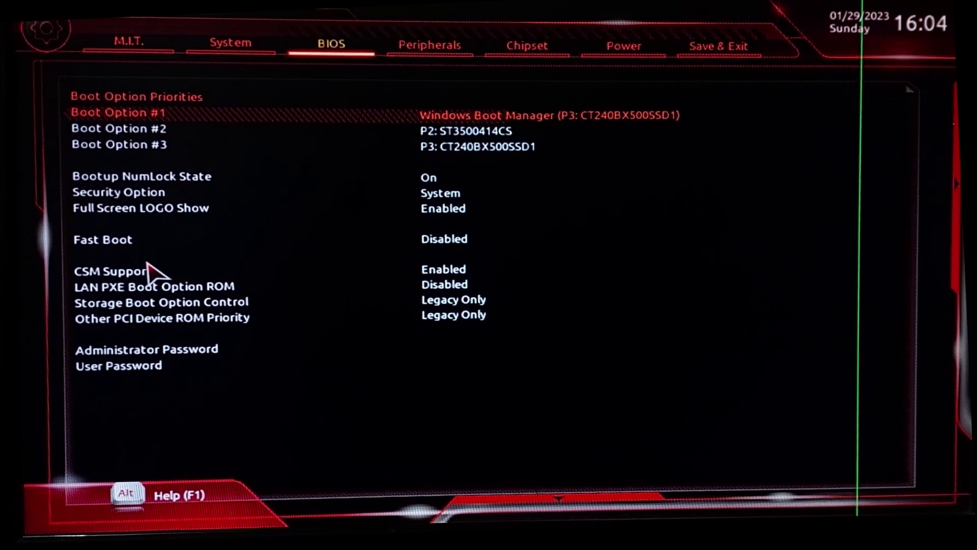
pyautogui.click(136, 276)
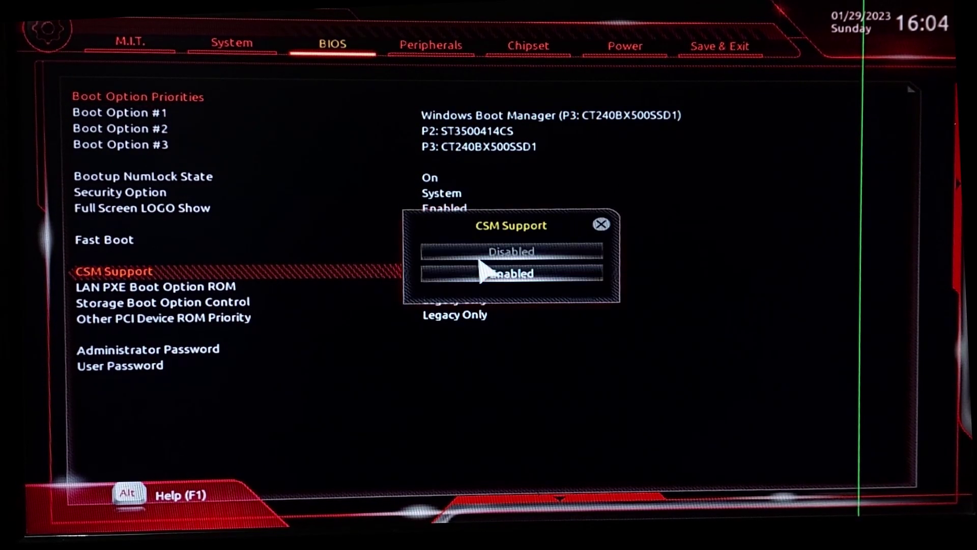
pyautogui.click(478, 257)
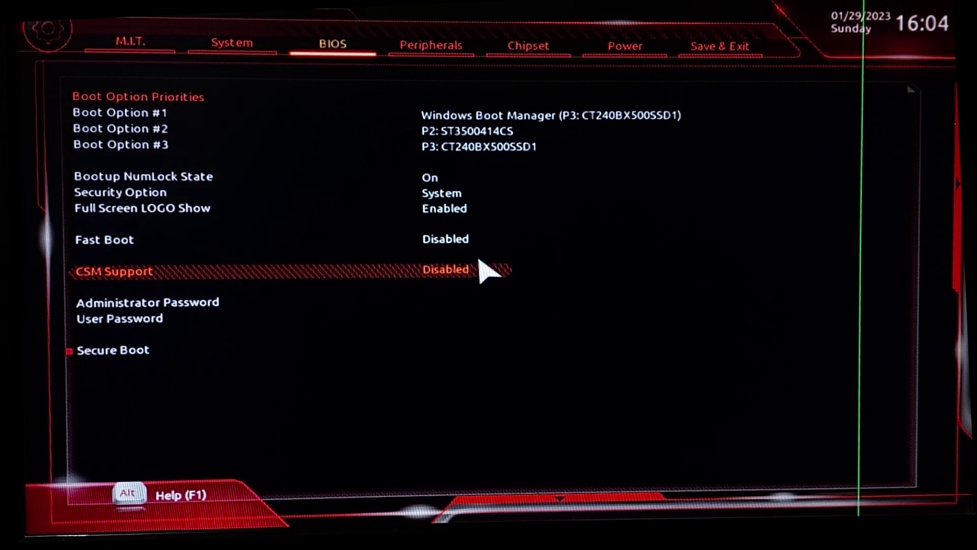
# - Try enabling Secure Boot and dismiss the 'CSM is Loaded' warning
pyautogui.click(128, 352)
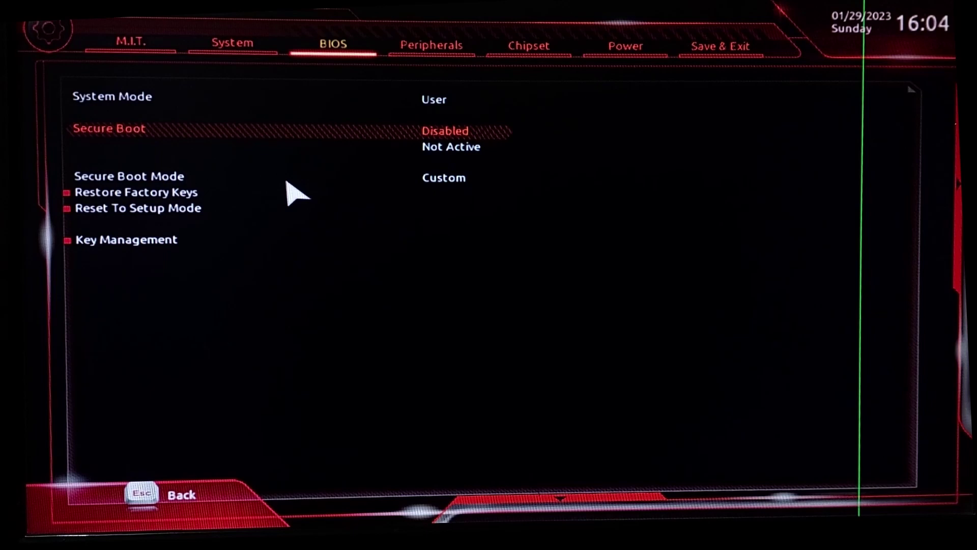
pyautogui.click(450, 139)
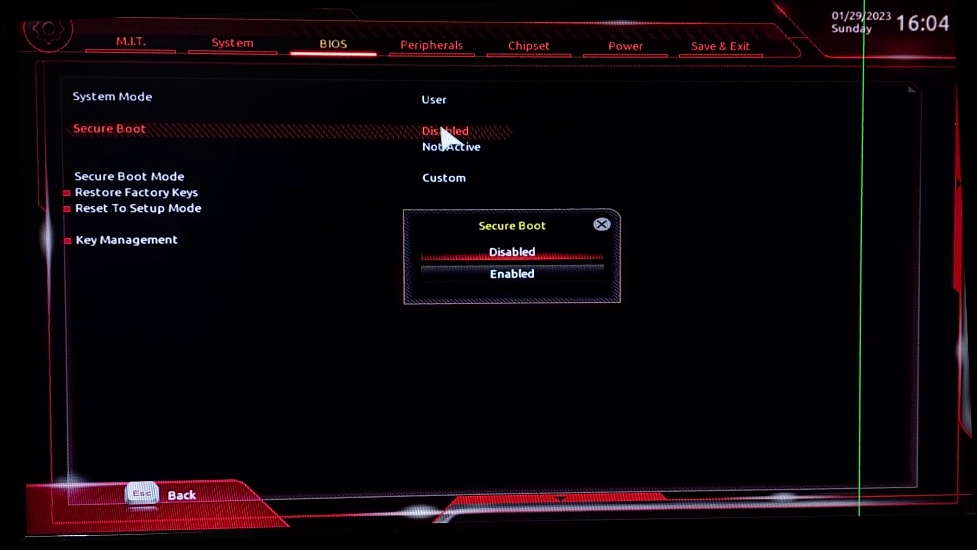
pyautogui.click(524, 274)
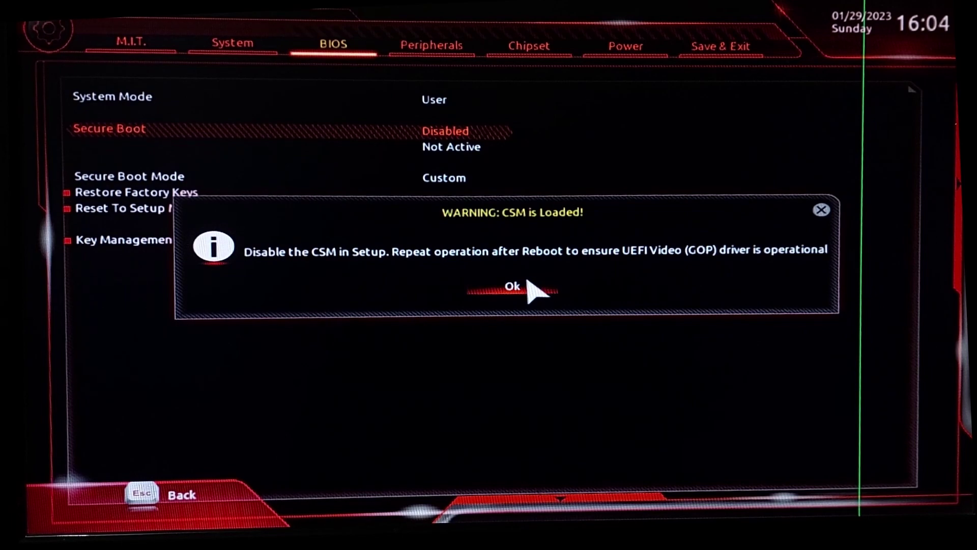
pyautogui.click(527, 289)
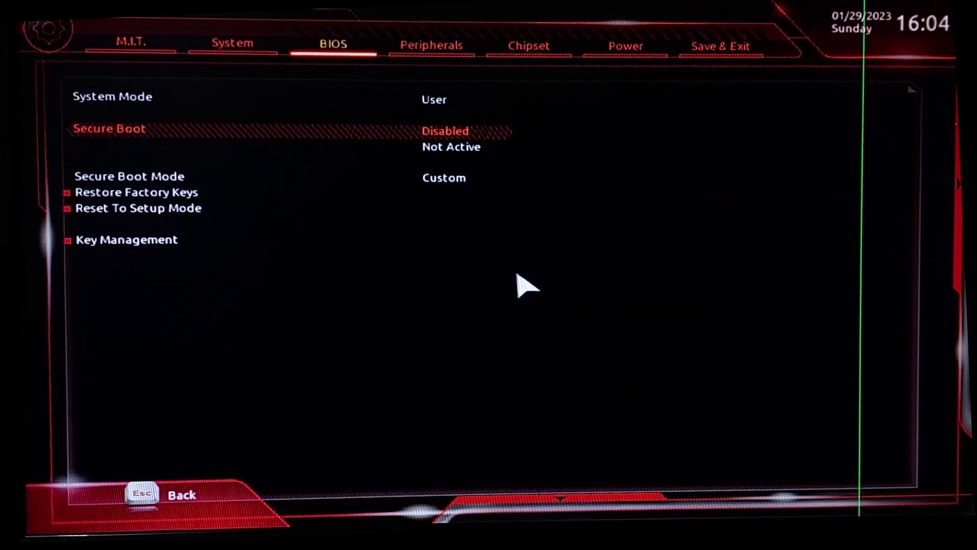
# - Save the configuration and reset, then restart Windows from the power menu
pyautogui.click(729, 61)
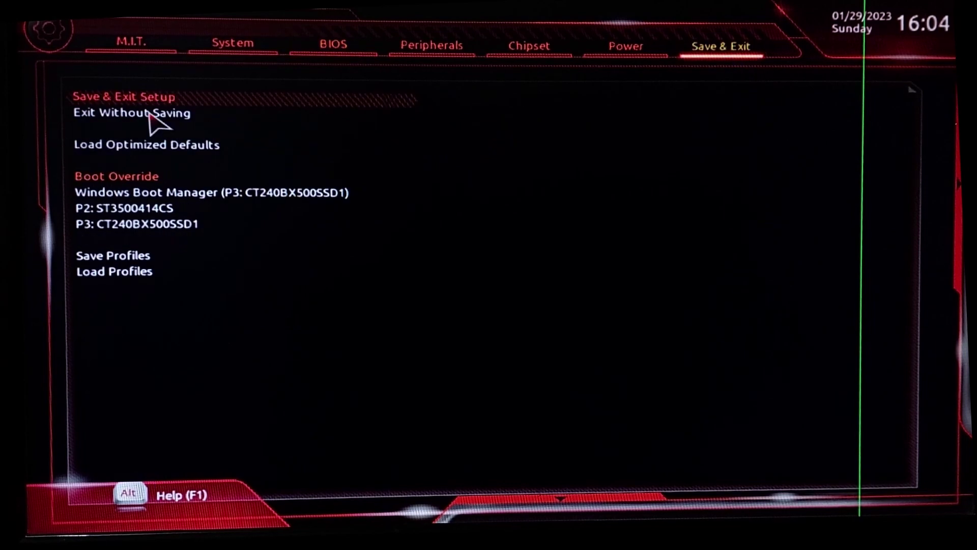
pyautogui.click(176, 100)
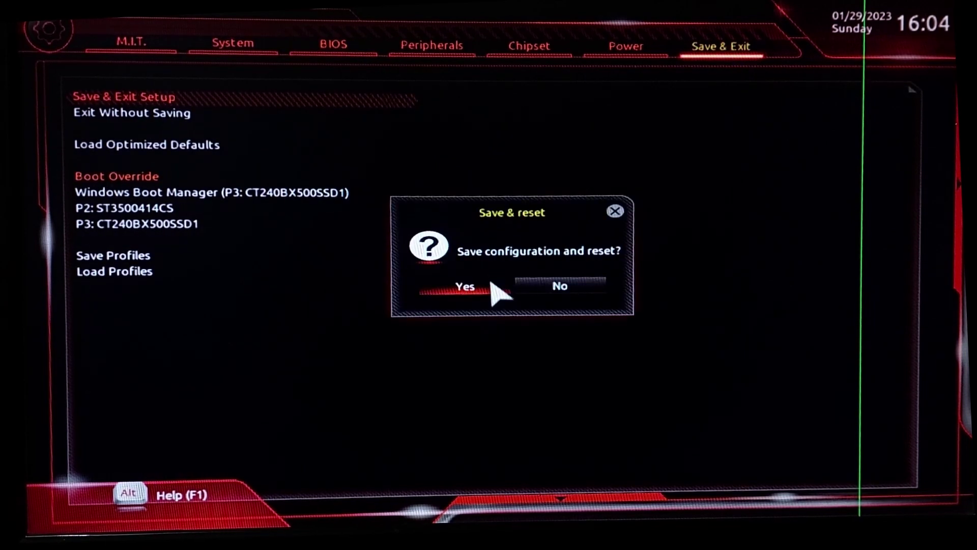
pyautogui.click(465, 288)
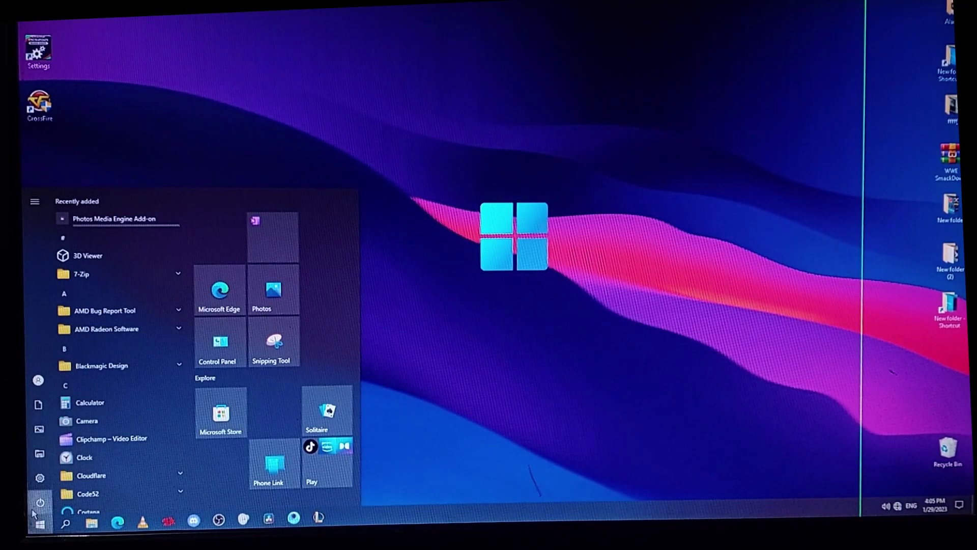
pyautogui.click(40, 501)
pyautogui.click(65, 478)
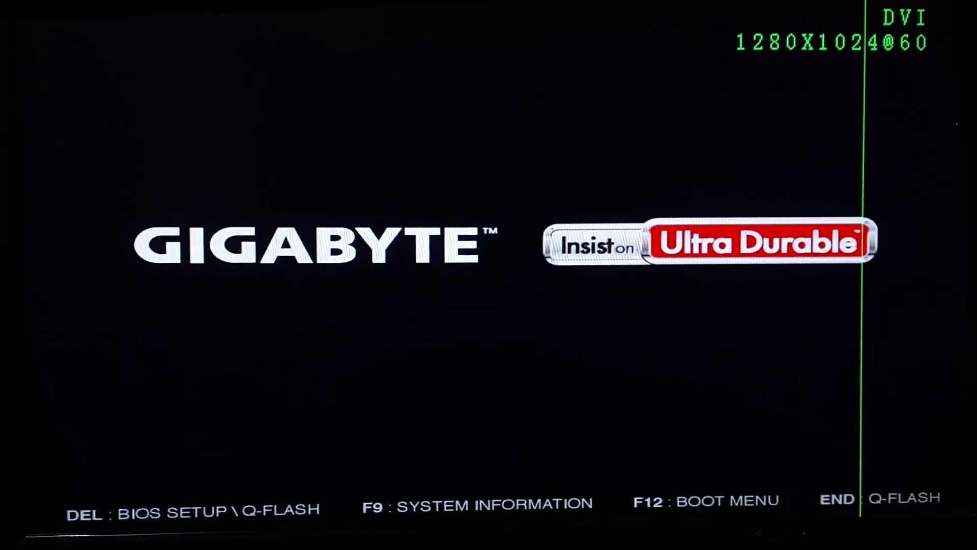
# - Enter BIOS setup with Delete, set Secure Boot to Enabled, and request Save & Exit Setup
pyautogui.press('Delete')
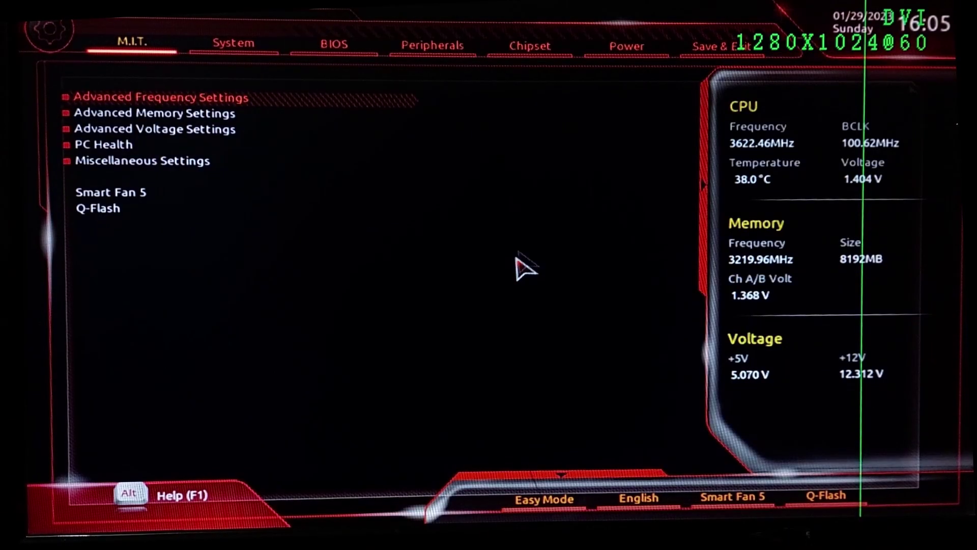
pyautogui.click(328, 49)
pyautogui.click(129, 325)
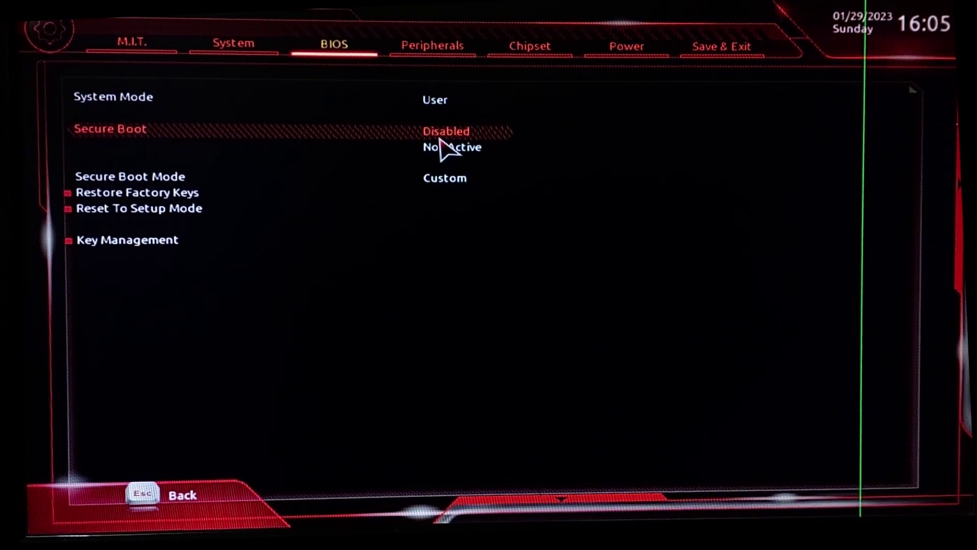
pyautogui.click(441, 142)
pyautogui.click(539, 273)
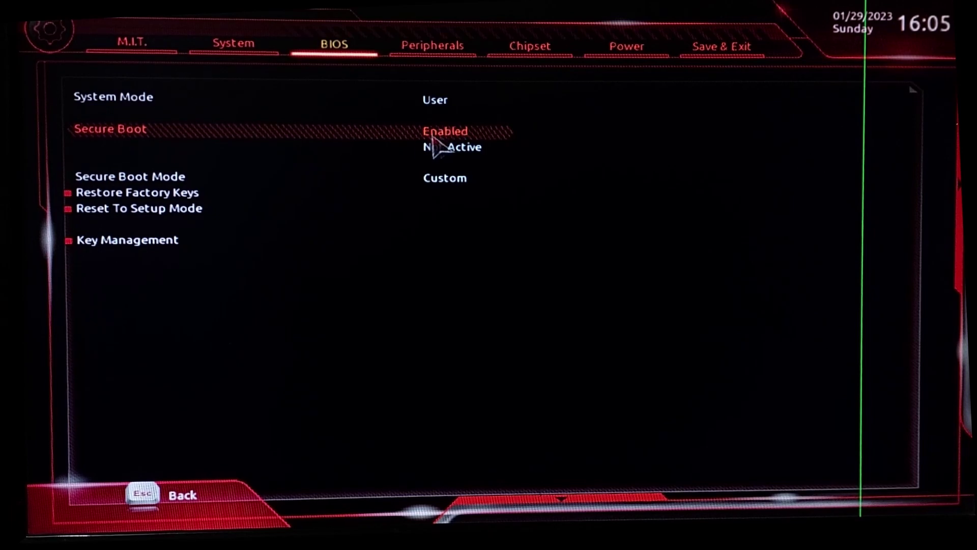
pyautogui.click(698, 50)
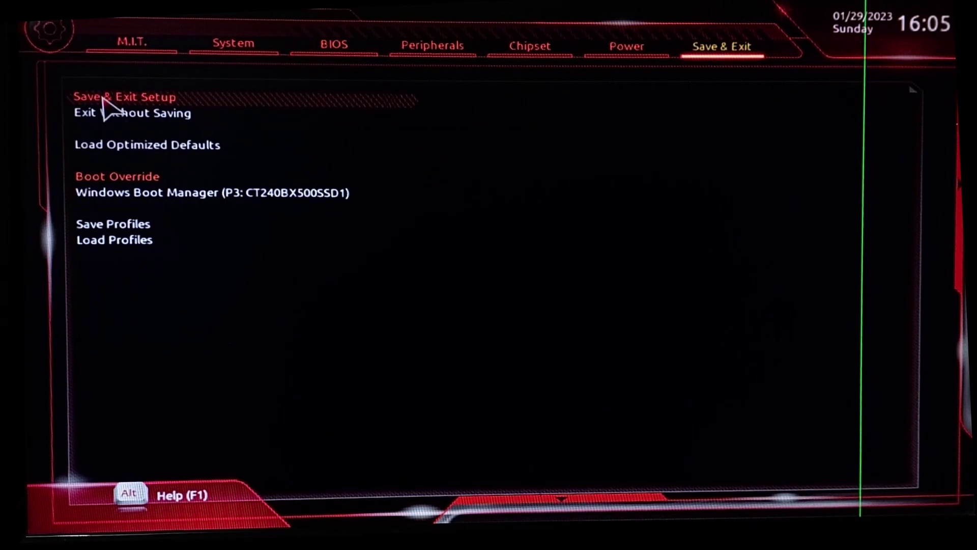
pyautogui.click(105, 98)
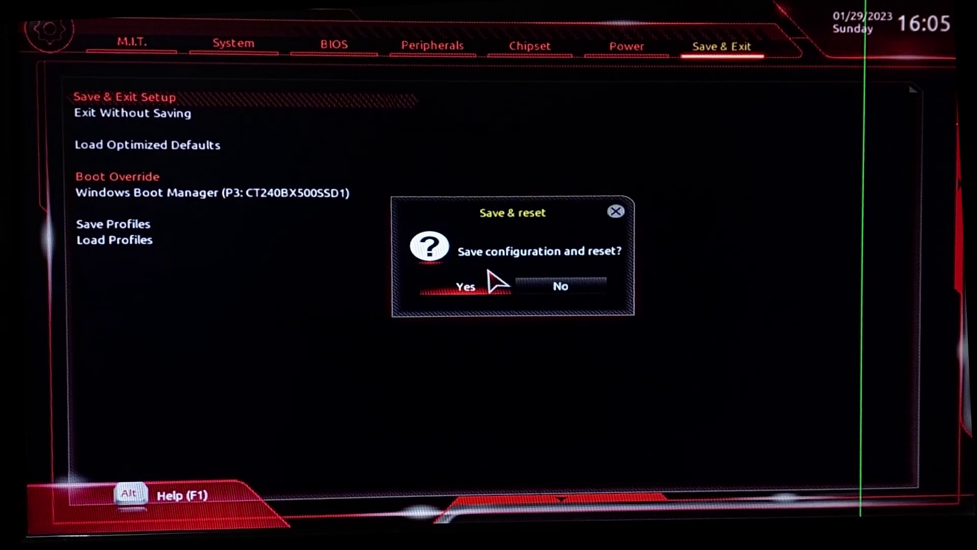